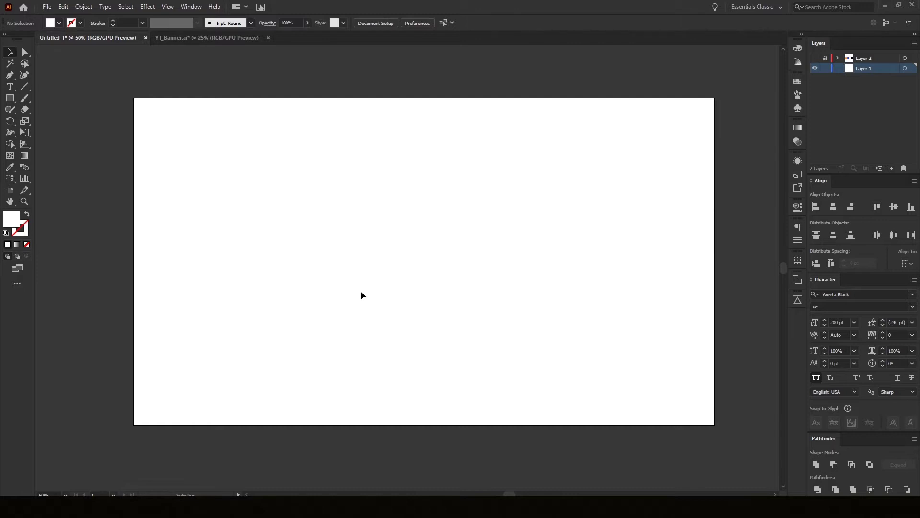
Show Layer 2 with the colour swatches and add the text "HOW TO" in the artboard's upper half on Layer 1
{"action": "left_click", "coordinate": [815, 58]}
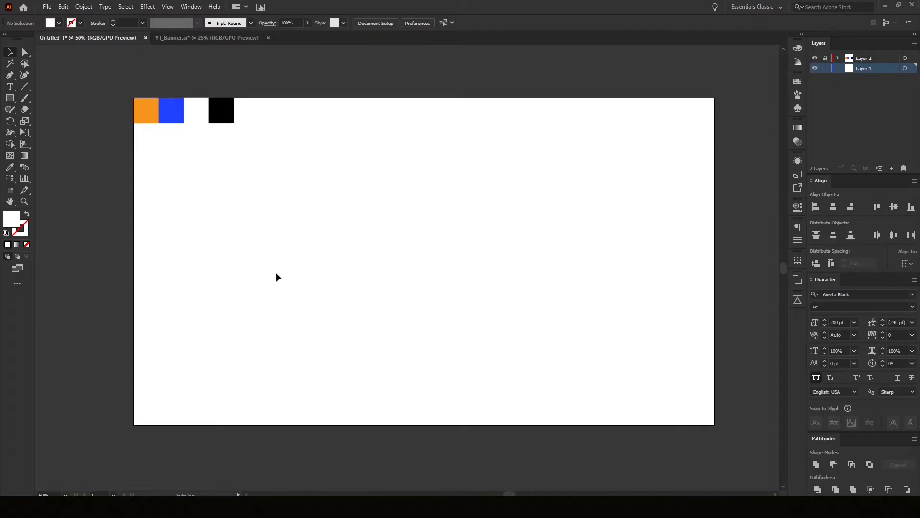
{"action": "key", "text": "t"}
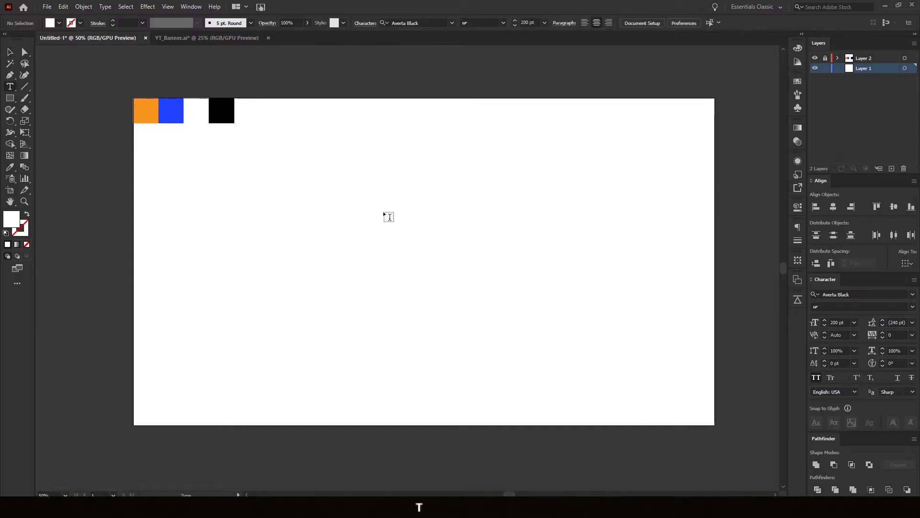
{"action": "left_click", "coordinate": [395, 209]}
{"action": "type", "text": "H"}
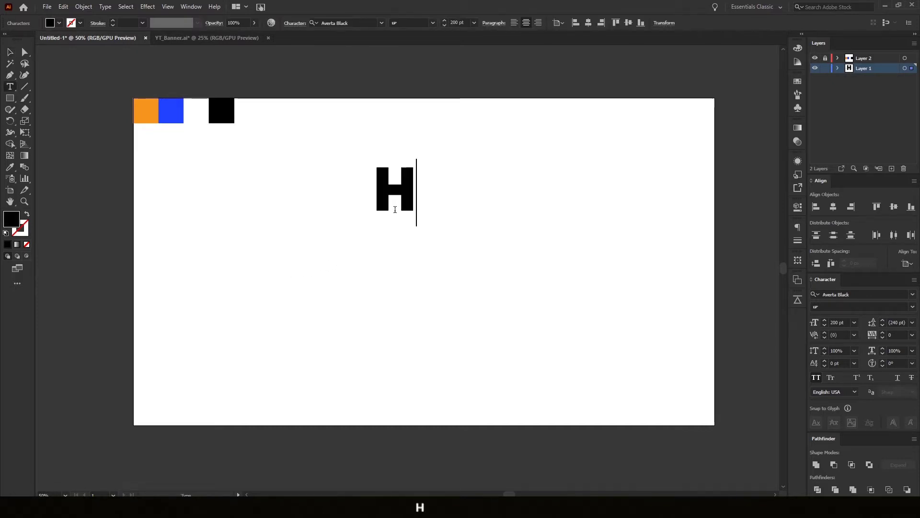
{"action": "type", "text": "OW TO"}
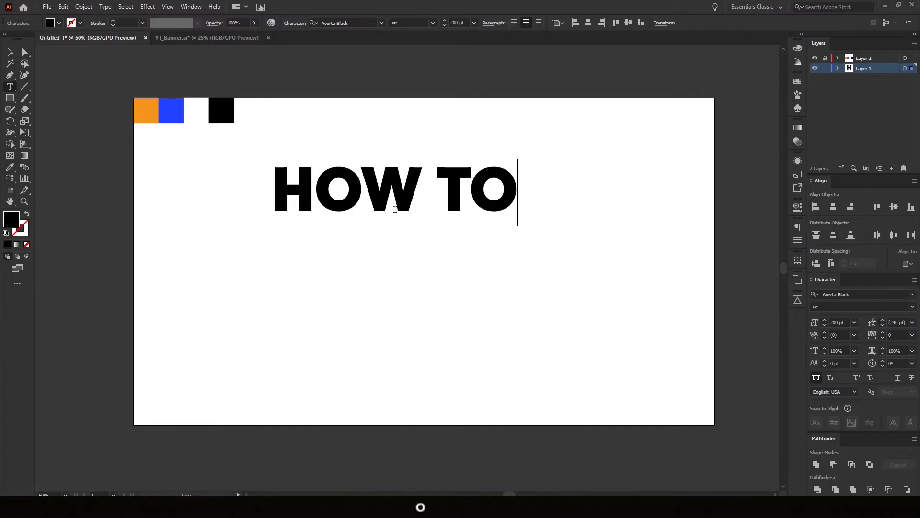
{"action": "key", "text": "Escape"}
{"action": "key", "text": "v"}
Add two separate text lines reading "POP OUT" and "YOUR TEXT" below "HOW TO"
{"action": "left_click", "coordinate": [411, 225]}
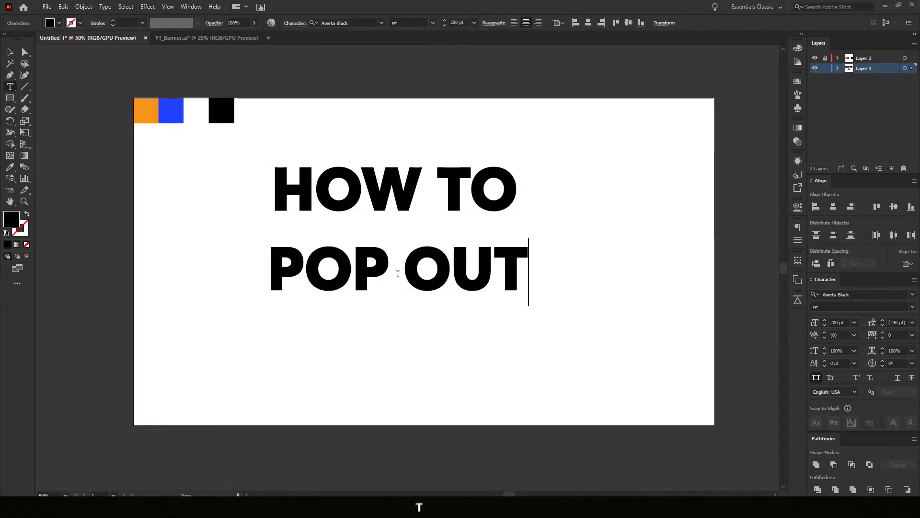
{"action": "key", "text": "Escape"}
{"action": "left_click", "coordinate": [405, 292]}
{"action": "left_click", "coordinate": [400, 379]}
{"action": "type", "text": "YOUR TEXT"}
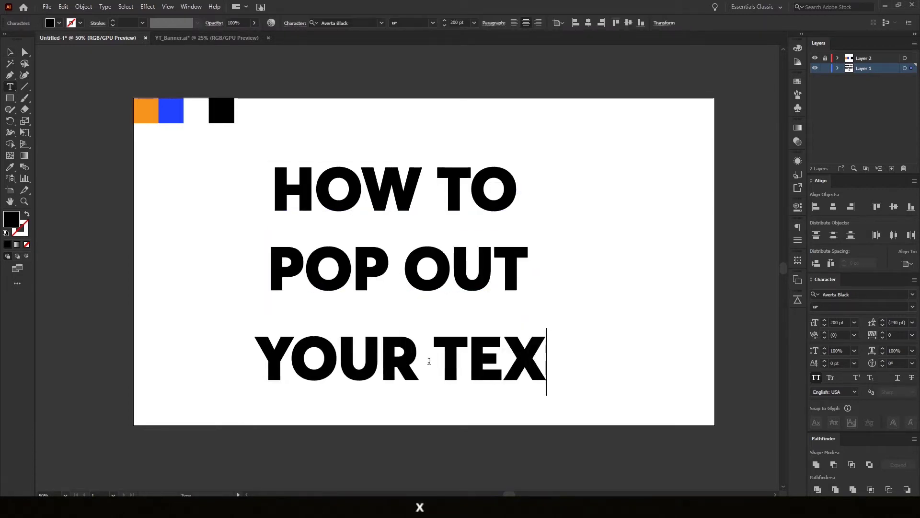
{"action": "key", "text": "Escape"}
{"action": "key", "text": "Escape"}
{"action": "key", "text": "v"}
{"action": "mouse_move", "coordinate": [594, 293]}
{"action": "left_mouse_down"}
{"action": "mouse_move", "coordinate": [598, 279]}
{"action": "mouse_move", "coordinate": [587, 280]}
{"action": "left_mouse_up"}
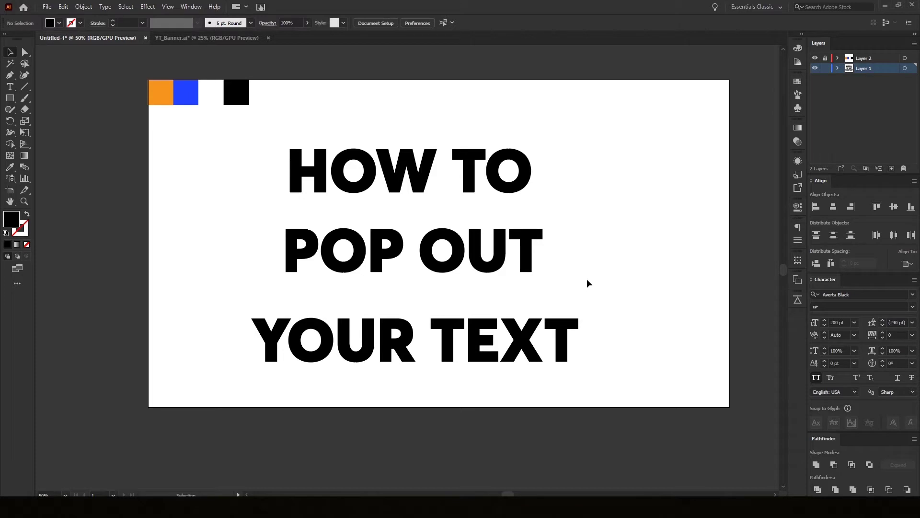
Convert the text lines "HOW TO", "POP OUT" and "YOUR TEXT" to outlines
{"action": "left_click", "coordinate": [450, 189]}
{"action": "left_click", "coordinate": [617, 211]}
{"action": "left_click", "coordinate": [436, 185]}
{"action": "right_click", "coordinate": [405, 178]}
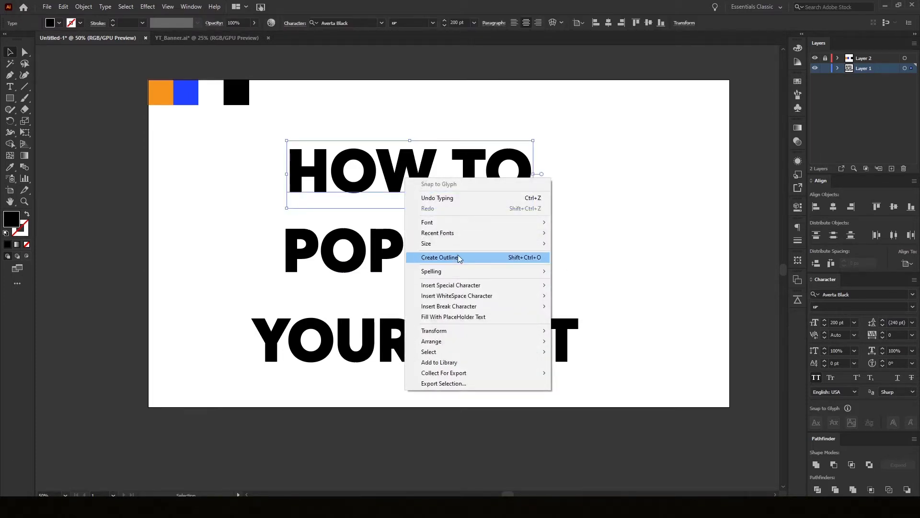
{"action": "left_click", "coordinate": [524, 257]}
{"action": "left_click", "coordinate": [525, 245]}
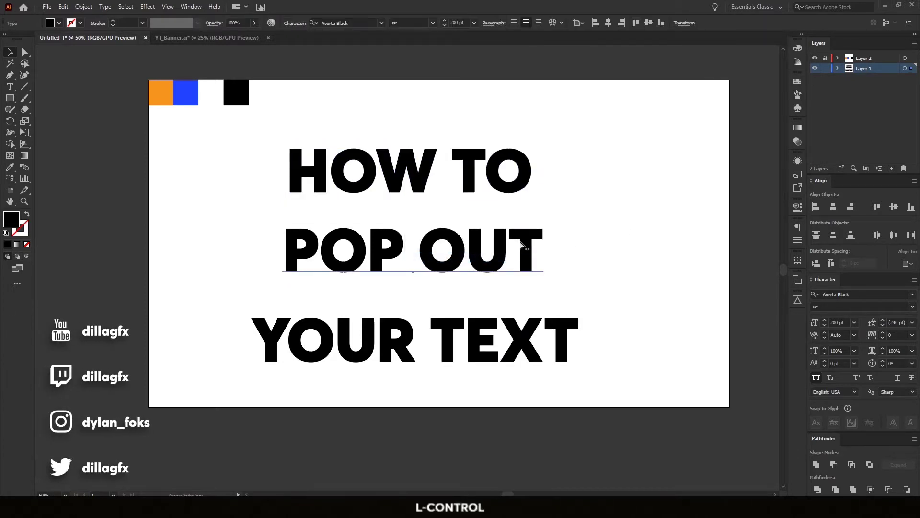
{"action": "left_click", "coordinate": [544, 332]}
{"action": "key", "text": "ctrl+shift+o"}
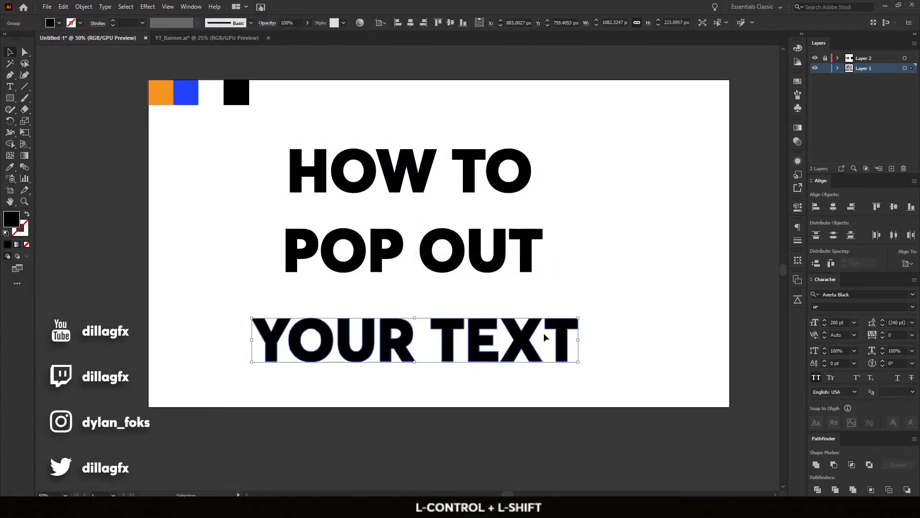
{"action": "left_click", "coordinate": [614, 259]}
{"action": "scroll", "coordinate": [571, 261], "scroll_direction": "up", "scroll_amount": 1}
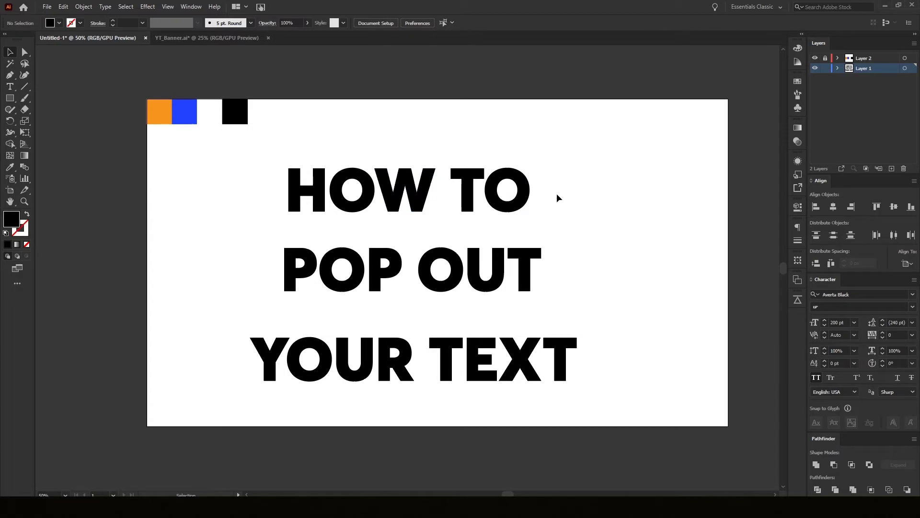
{"action": "left_click", "coordinate": [414, 200]}
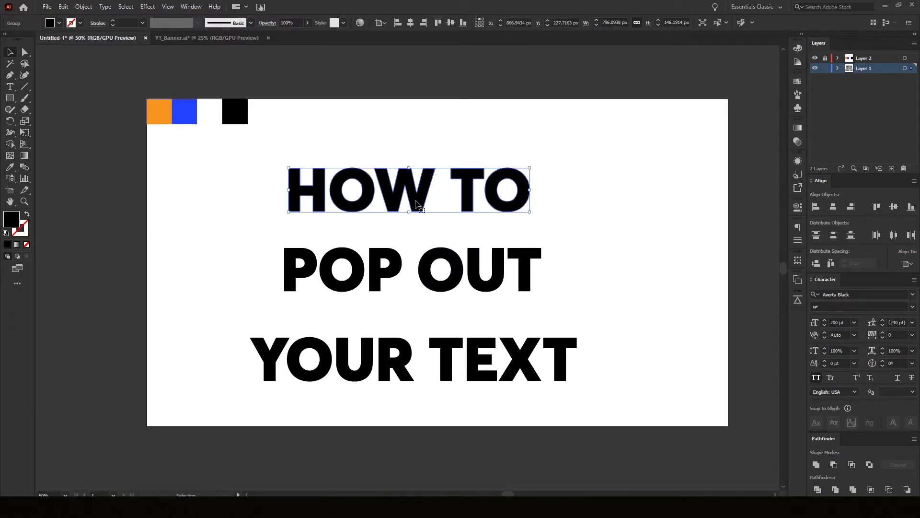
{"action": "left_click", "coordinate": [373, 268]}
{"action": "left_click", "coordinate": [383, 371]}
{"action": "left_click", "coordinate": [590, 245]}
{"action": "left_click_drag", "start_coordinate": [589, 245], "coordinate": [607, 268]}
Duplicate the "HOW TO" outlines in place and move the copy straight up by about 190 px
{"action": "left_click", "coordinate": [431, 216]}
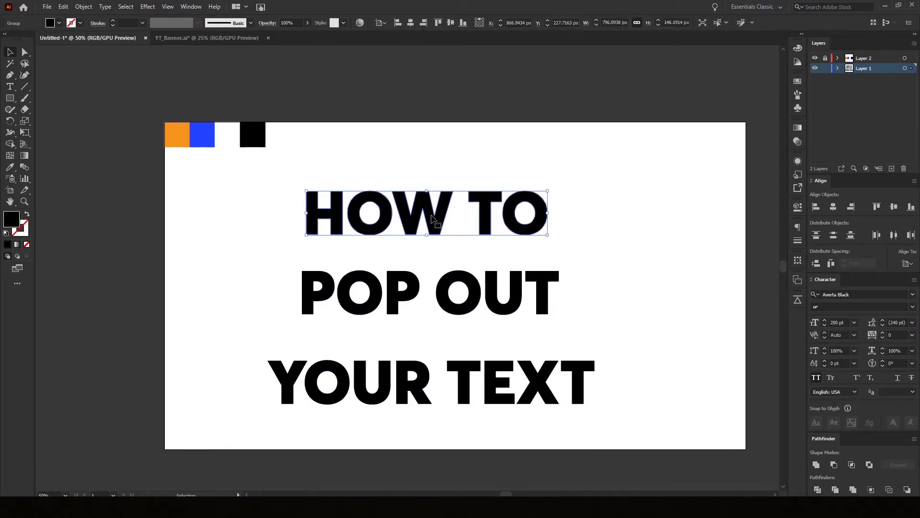
{"action": "key", "text": "ctrl"}
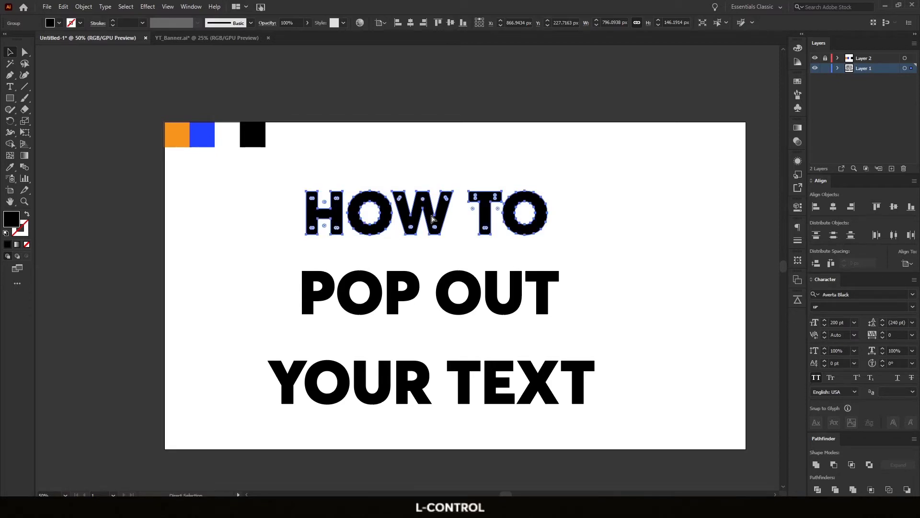
{"action": "key", "text": "ctrl+c"}
{"action": "key", "text": "ctrl+f"}
{"action": "key", "text": "shift+Up"}
{"action": "key", "text": "shift+Up"}
{"action": "key", "text": "shift+Up"}
{"action": "key", "text": "shift+Up"}
{"action": "key", "text": "shift+Up"}
{"action": "key", "text": "shift+Up"}
{"action": "key", "text": "shift+Up"}
{"action": "key", "text": "shift+Up"}
{"action": "key", "text": "shift+Up"}
{"action": "key", "text": "shift+Up"}
{"action": "key", "text": "shift+Up"}
{"action": "key", "text": "shift+Up"}
{"action": "key", "text": "shift+Up"}
{"action": "key", "text": "shift+Up"}
{"action": "key", "text": "shift+Up"}
{"action": "key", "text": "shift+Up"}
{"action": "key", "text": "shift+Up"}
{"action": "key", "text": "shift+Up"}
{"action": "key", "text": "shift+Up"}
{"action": "key", "text": "shift+Up"}
{"action": "key", "text": "shift+Up"}
{"action": "key", "text": "shift+Up"}
{"action": "left_click", "coordinate": [589, 239]}
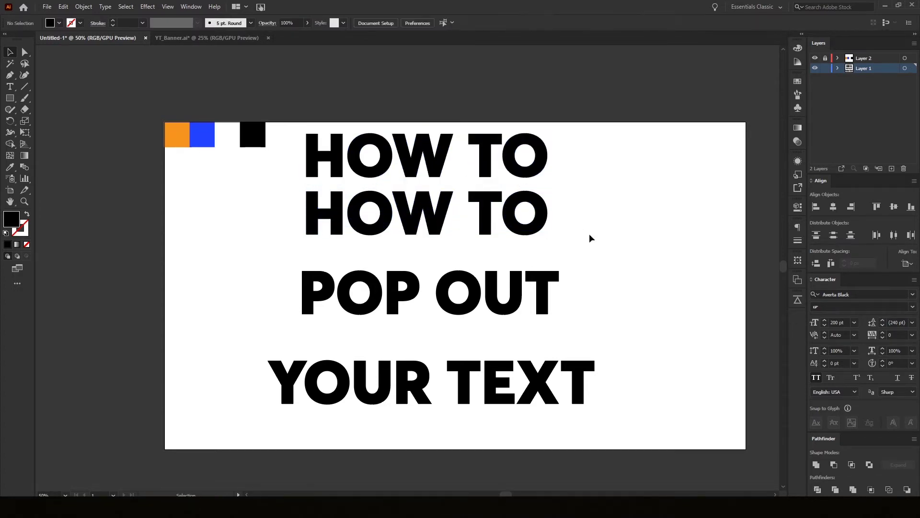
Paste another copy over the original "HOW TO" and offset it 20 px right and 30 px down
{"action": "left_click", "coordinate": [518, 209]}
{"action": "key", "text": "ctrl+f"}
{"action": "key", "text": "shift+Down"}
{"action": "key", "text": "shift+Down"}
{"action": "key", "text": "shift+Right"}
{"action": "key", "text": "shift+Right"}
{"action": "key", "text": "shift+Down"}
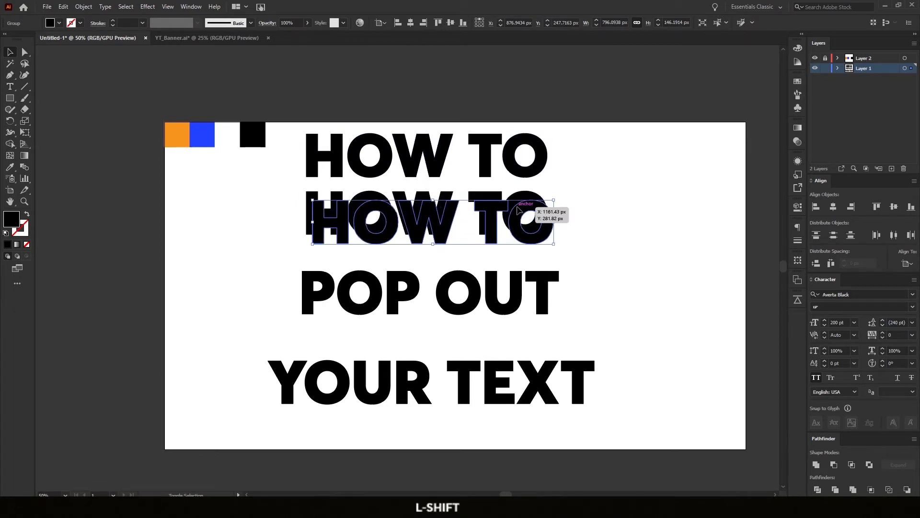
{"action": "left_click", "coordinate": [615, 219]}
{"action": "left_click", "coordinate": [555, 222]}
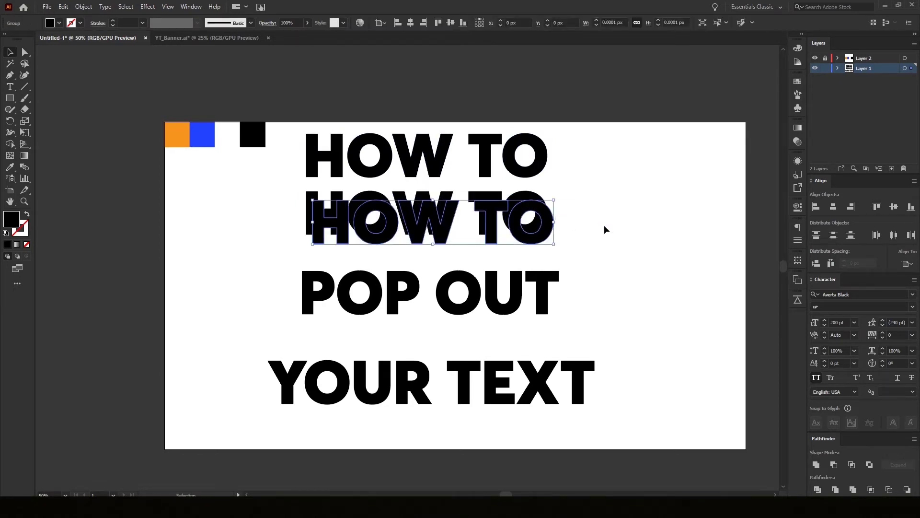
{"action": "key", "text": "ctrl+shift+bracketright"}
{"action": "left_click", "coordinate": [627, 226]}
{"action": "left_click", "coordinate": [543, 166], "text": "shift"}
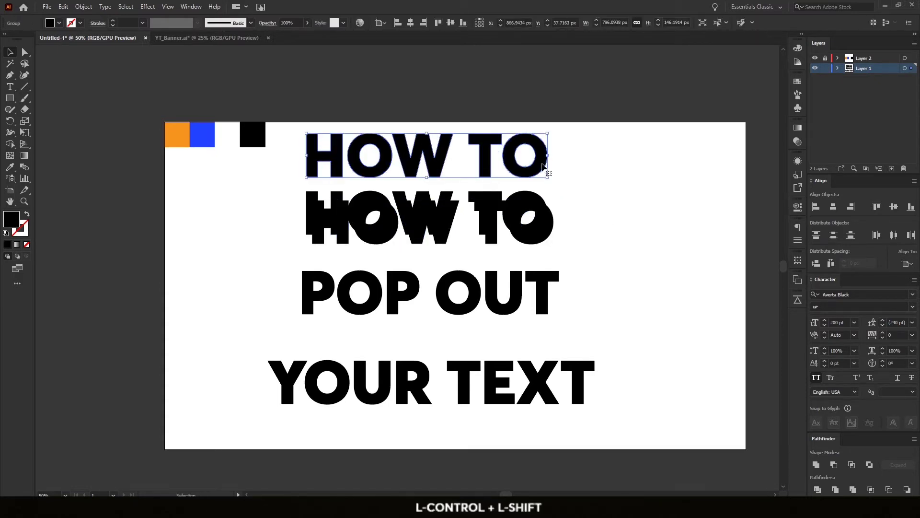
{"action": "left_click", "coordinate": [575, 186]}
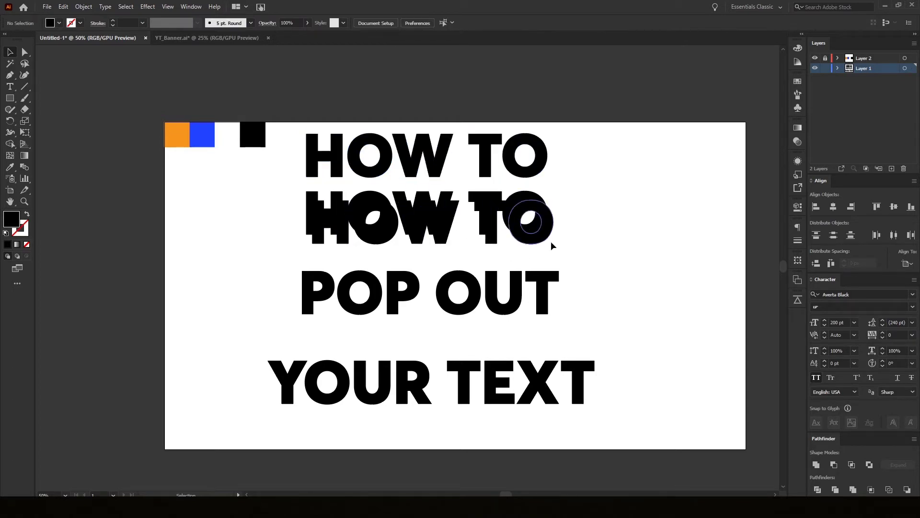
Make a blend between the original "HOW TO" outlines and the overlapping offset copy
{"action": "left_click_drag", "start_coordinate": [568, 241], "coordinate": [271, 213]}
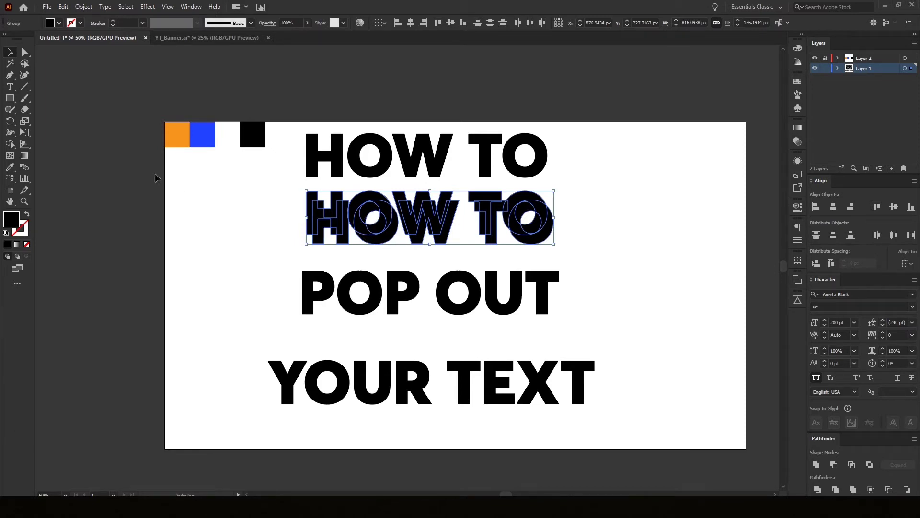
{"action": "left_click", "coordinate": [83, 6]}
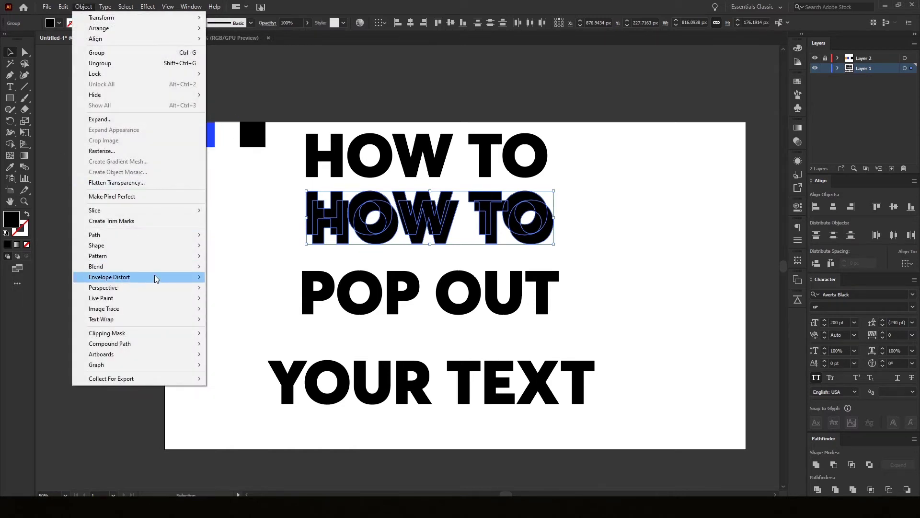
{"action": "mouse_move", "coordinate": [158, 266]}
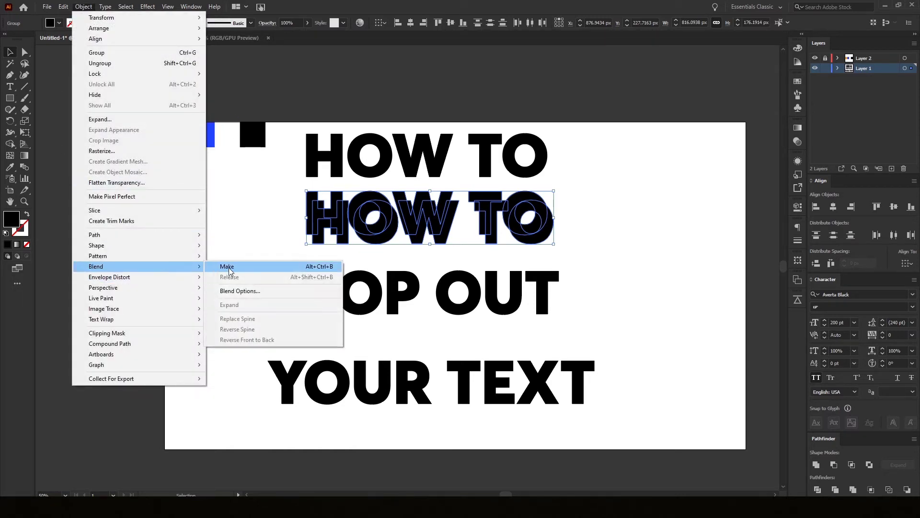
{"action": "left_click", "coordinate": [303, 268]}
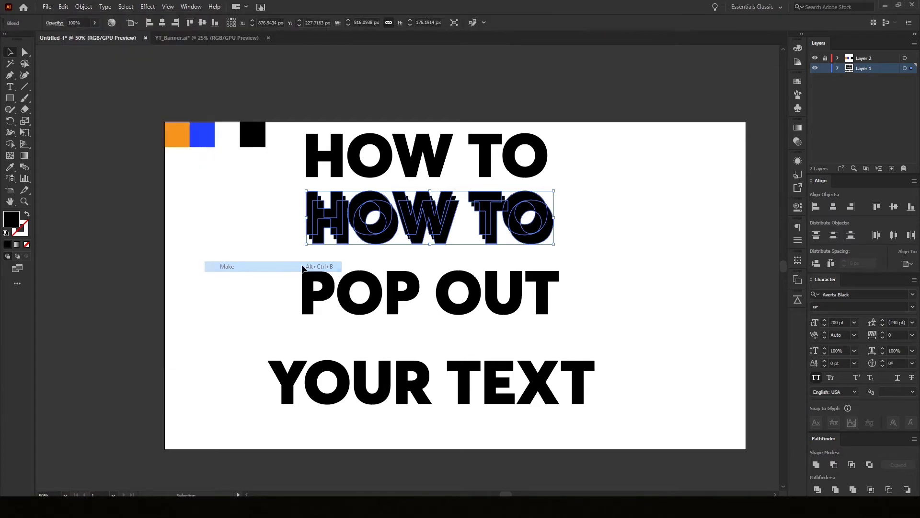
{"action": "left_click", "coordinate": [256, 242]}
{"action": "scroll", "coordinate": [348, 202], "scroll_direction": "up", "scroll_amount": 4}
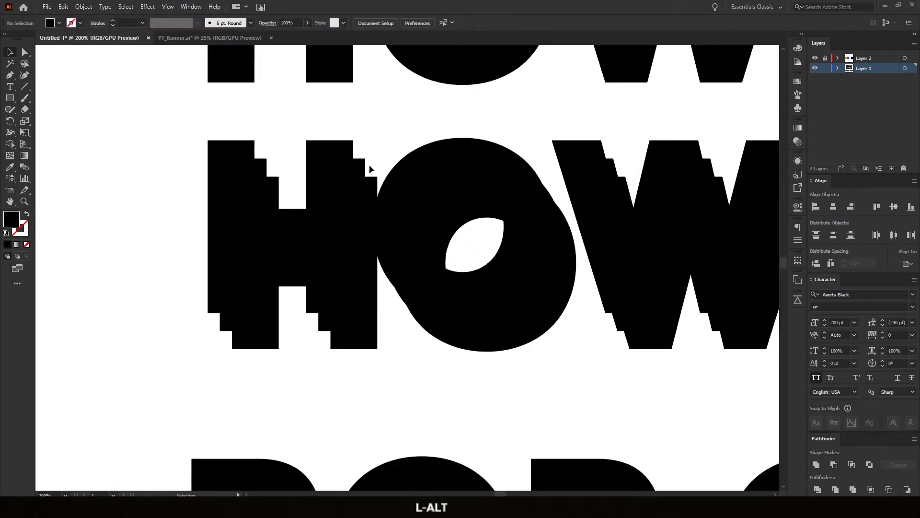
{"action": "scroll", "coordinate": [345, 201], "scroll_direction": "down", "scroll_amount": 4}
{"action": "left_click_drag", "start_coordinate": [304, 209], "coordinate": [248, 235]}
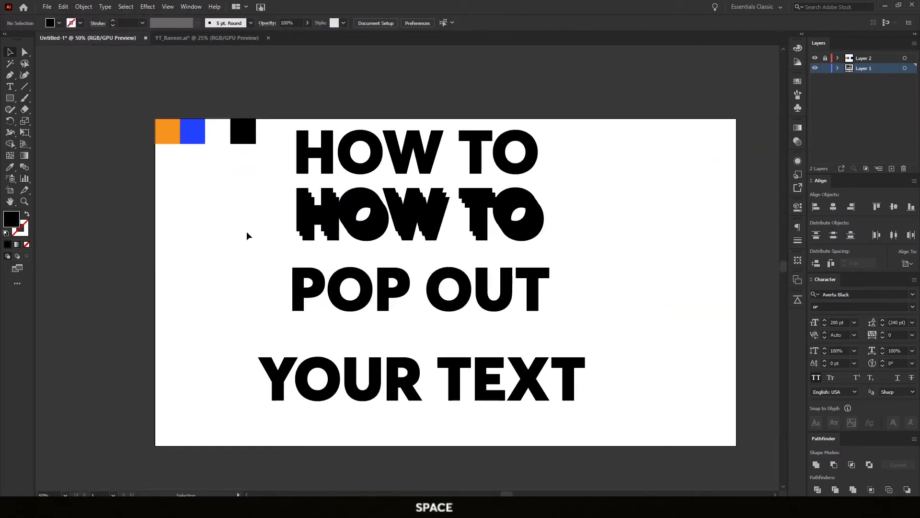
Set the spacing of the "HOW TO" blend to Specified Steps with 60 steps
{"action": "left_click", "coordinate": [305, 223]}
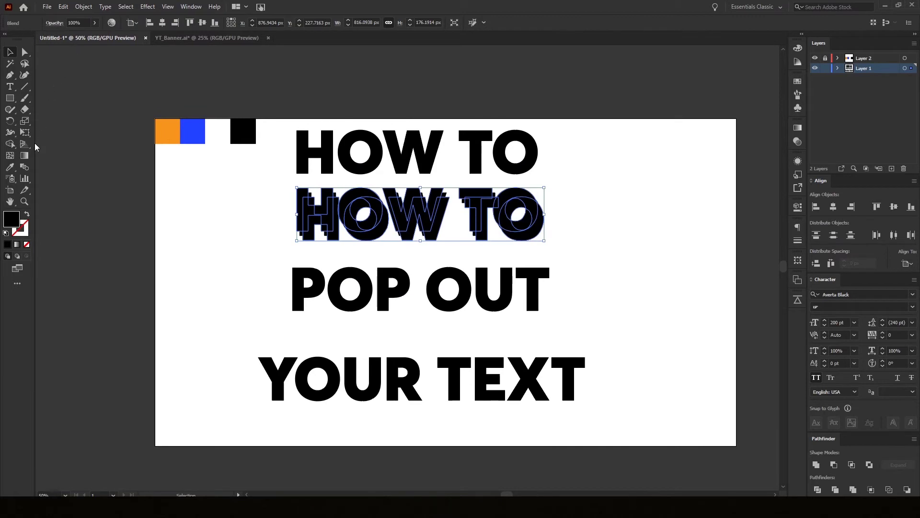
{"action": "double_click", "coordinate": [25, 167]}
{"action": "left_click_drag", "start_coordinate": [199, 210], "coordinate": [161, 208]}
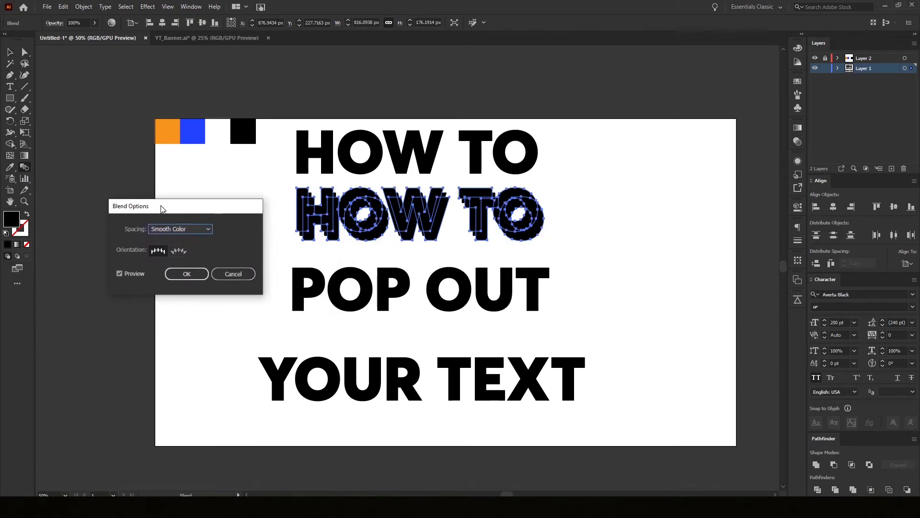
{"action": "left_click", "coordinate": [188, 232]}
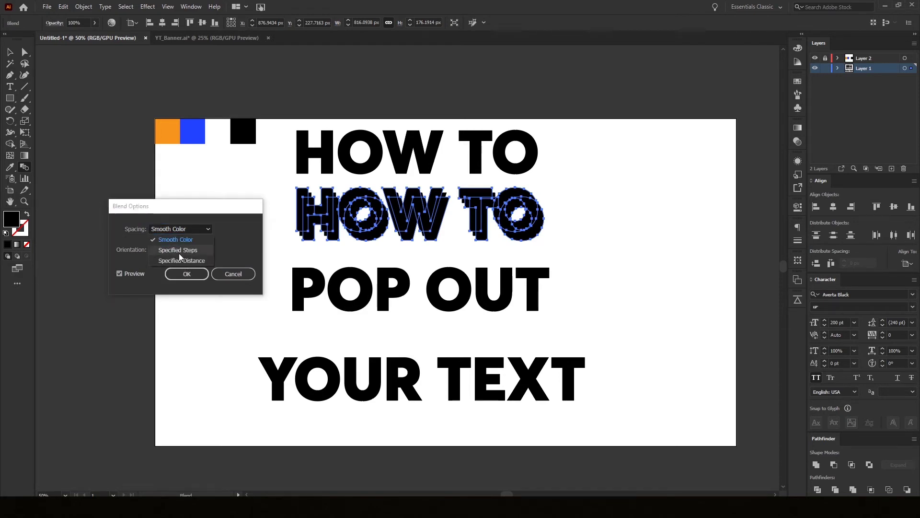
{"action": "left_click", "coordinate": [179, 251]}
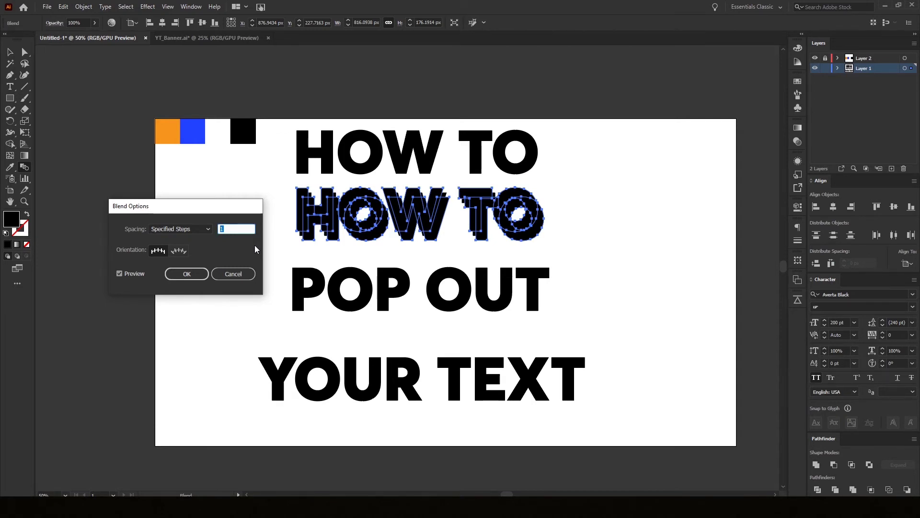
{"action": "type", "text": "60"}
{"action": "left_click", "coordinate": [187, 274]}
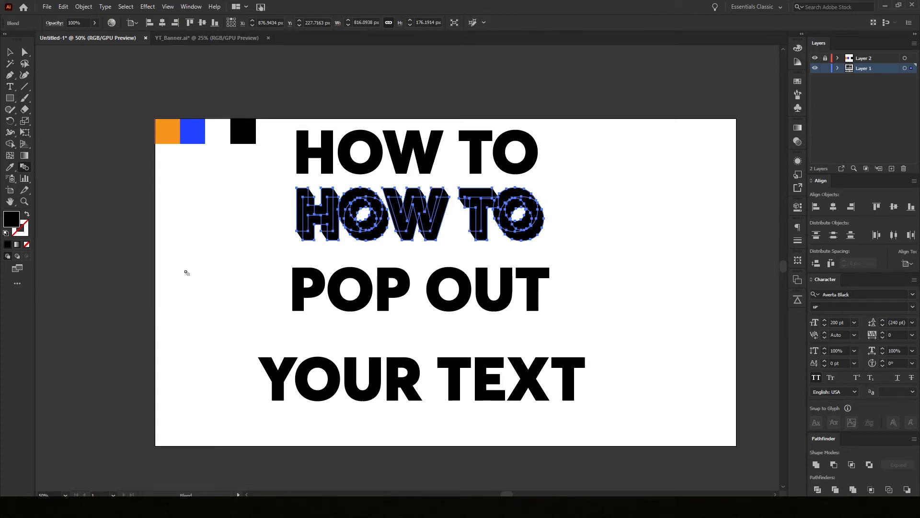
{"action": "key", "text": "v"}
{"action": "left_click", "coordinate": [240, 257]}
Examine the edges of the blended "HOW TO" letters up close for smoothness
{"action": "scroll", "coordinate": [334, 198], "scroll_direction": "up", "scroll_amount": 3}
{"action": "scroll", "coordinate": [318, 201], "scroll_direction": "up", "scroll_amount": 3}
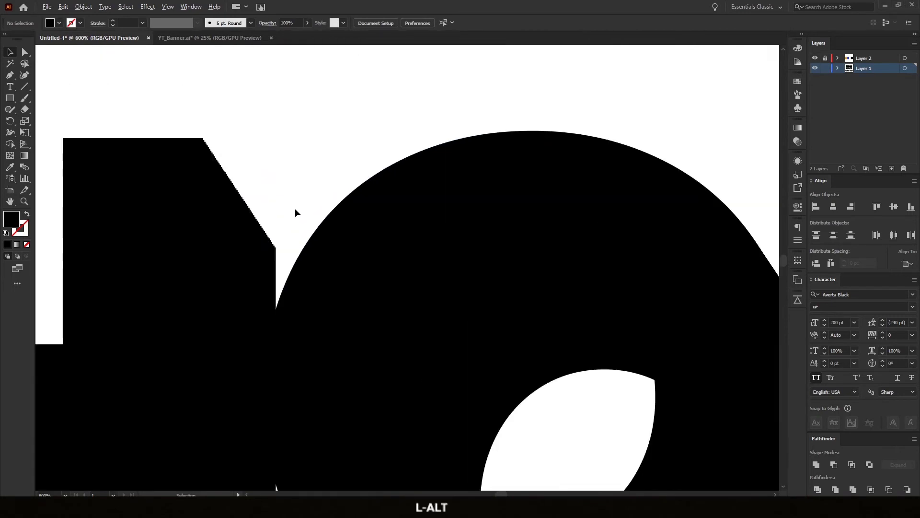
{"action": "left_click_drag", "start_coordinate": [236, 229], "coordinate": [322, 211]}
{"action": "scroll", "coordinate": [329, 214], "scroll_direction": "down", "scroll_amount": 3}
{"action": "mouse_move", "coordinate": [474, 432]}
{"action": "left_mouse_down"}
{"action": "mouse_move", "coordinate": [449, 421]}
{"action": "mouse_move", "coordinate": [277, 403]}
{"action": "mouse_move", "coordinate": [148, 402]}
{"action": "left_mouse_up"}
{"action": "mouse_move", "coordinate": [534, 387]}
{"action": "left_mouse_down"}
{"action": "mouse_move", "coordinate": [333, 389]}
{"action": "mouse_move", "coordinate": [510, 394]}
{"action": "left_mouse_up"}
{"action": "scroll", "coordinate": [389, 330], "scroll_direction": "down", "scroll_amount": 5}
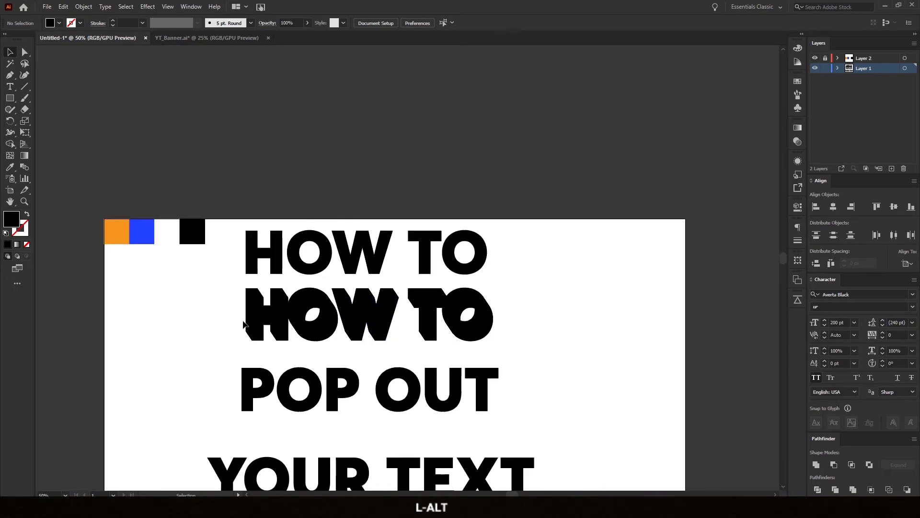
Move the upper "HOW TO" copy straight down onto the blend, aligned with the blend's upper-left end
{"action": "scroll", "coordinate": [249, 316], "scroll_direction": "up", "scroll_amount": 2}
{"action": "left_click_drag", "start_coordinate": [304, 267], "coordinate": [261, 265]}
{"action": "left_click", "coordinate": [267, 193]}
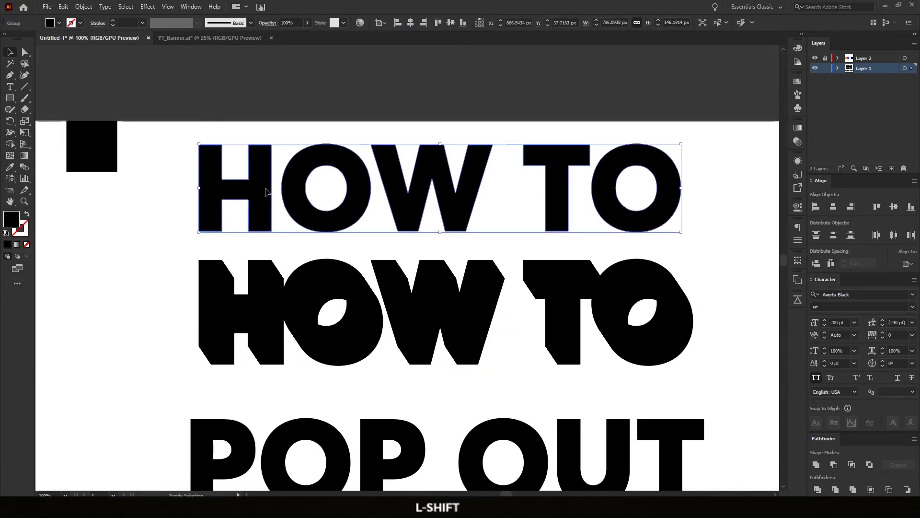
{"action": "key", "text": "shift+Down"}
{"action": "key", "text": "shift+Down"}
{"action": "key", "text": "shift+Down"}
{"action": "key", "text": "shift+Down"}
{"action": "key", "text": "shift+Down"}
{"action": "key", "text": "shift+Down"}
{"action": "key", "text": "shift+Down"}
{"action": "key", "text": "shift+Down"}
{"action": "key", "text": "shift+Down"}
{"action": "key", "text": "shift+Down"}
{"action": "key", "text": "shift+Down"}
{"action": "key", "text": "shift+Down"}
{"action": "key", "text": "shift+Down"}
{"action": "key", "text": "shift+Down"}
{"action": "key", "text": "shift+Down"}
{"action": "key", "text": "shift+Down"}
{"action": "key", "text": "shift+Down"}
{"action": "key", "text": "shift+Down"}
{"action": "key", "text": "shift+Down"}
{"action": "key", "text": "shift+Down"}
{"action": "key", "text": "shift+Down"}
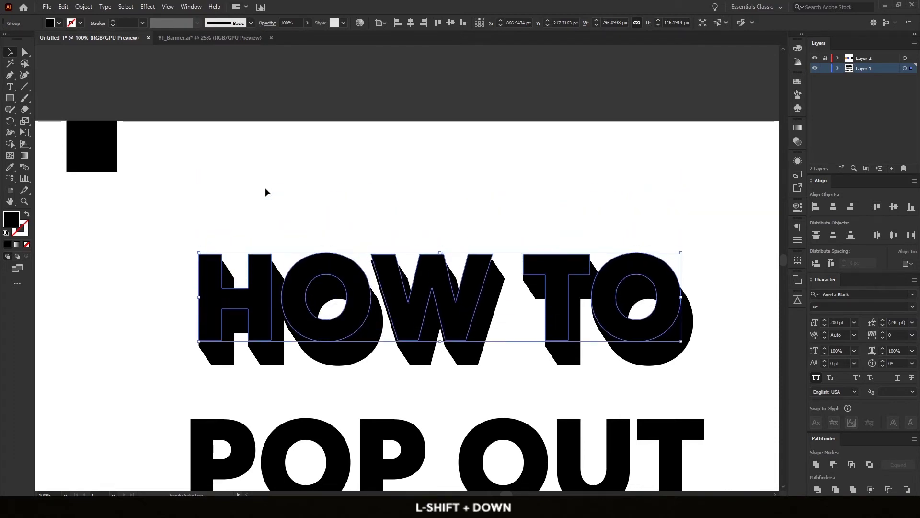
{"action": "key", "text": "Down"}
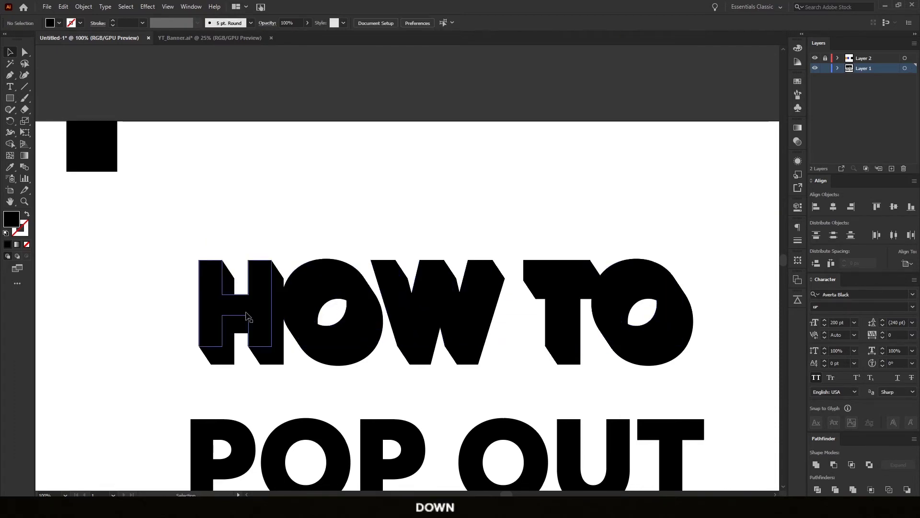
Fill the front "HOW TO" copy with white, sampled from the white swatch on the artboard
{"action": "key", "text": "i"}
{"action": "key", "text": "space"}
{"action": "left_click_drag", "start_coordinate": [123, 249], "coordinate": [203, 248]}
{"action": "left_click", "coordinate": [143, 156]}
{"action": "key", "text": "v"}
{"action": "left_click", "coordinate": [527, 229]}
{"action": "key", "text": "space"}
{"action": "left_click_drag", "start_coordinate": [566, 235], "coordinate": [412, 186]}
{"action": "scroll", "coordinate": [412, 186], "scroll_direction": "down", "scroll_amount": 2}
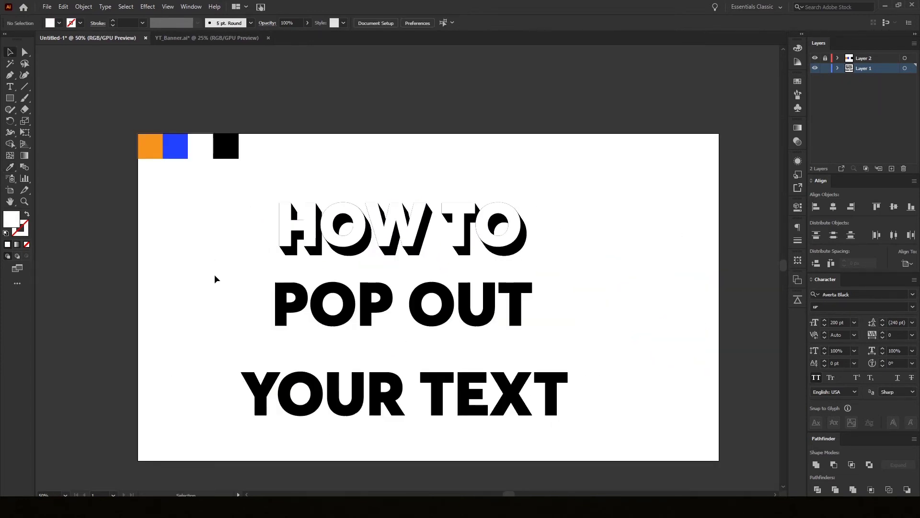
Isolate the "HOW TO" blend and fill its lower-right back copy with green
{"action": "scroll", "coordinate": [327, 254], "scroll_direction": "up", "scroll_amount": 4}
{"action": "left_click_drag", "start_coordinate": [325, 252], "coordinate": [340, 340]}
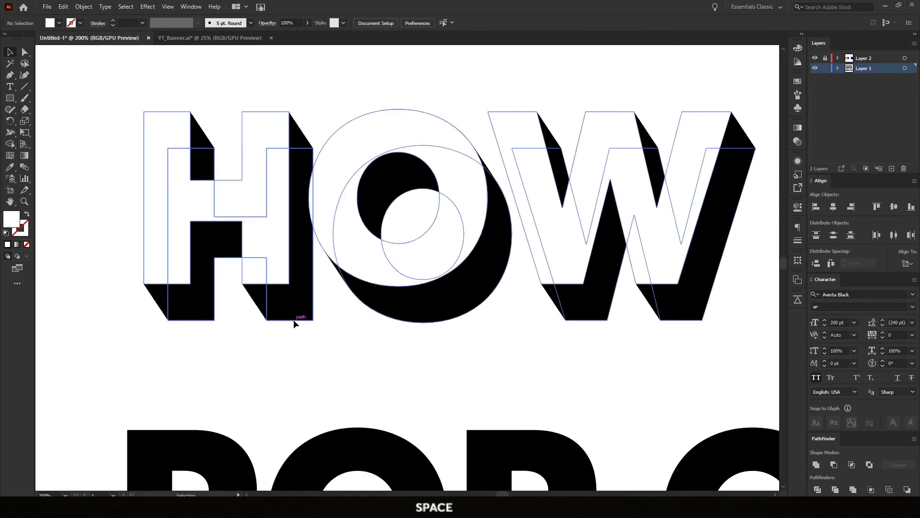
{"action": "left_click", "coordinate": [294, 318]}
{"action": "double_click", "coordinate": [298, 313]}
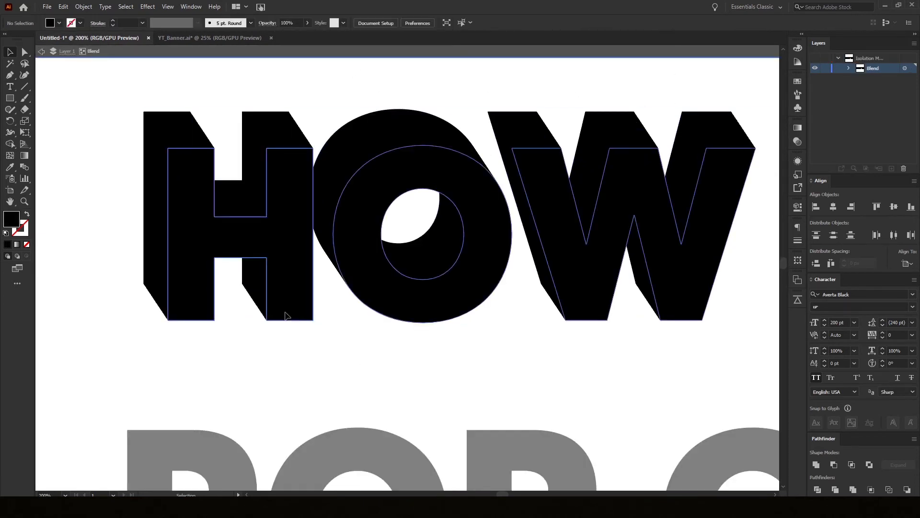
{"action": "left_click", "coordinate": [312, 308]}
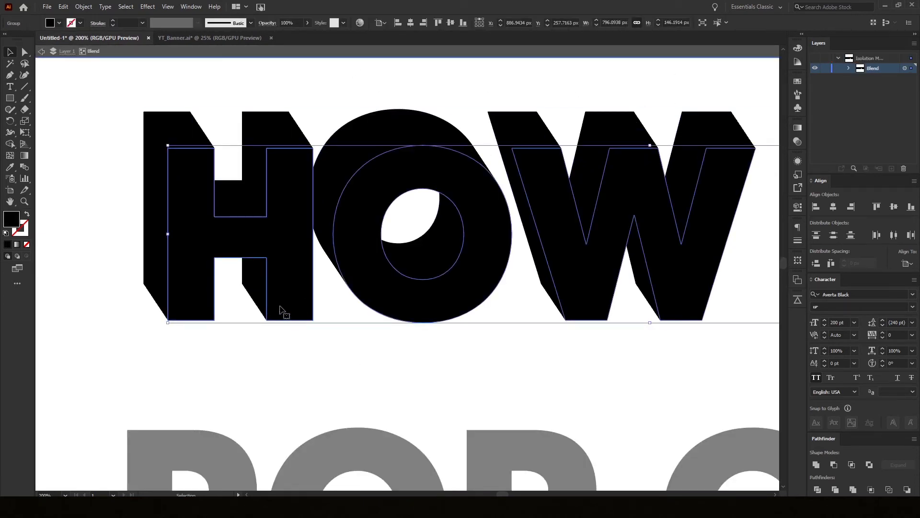
{"action": "left_click", "coordinate": [59, 23]}
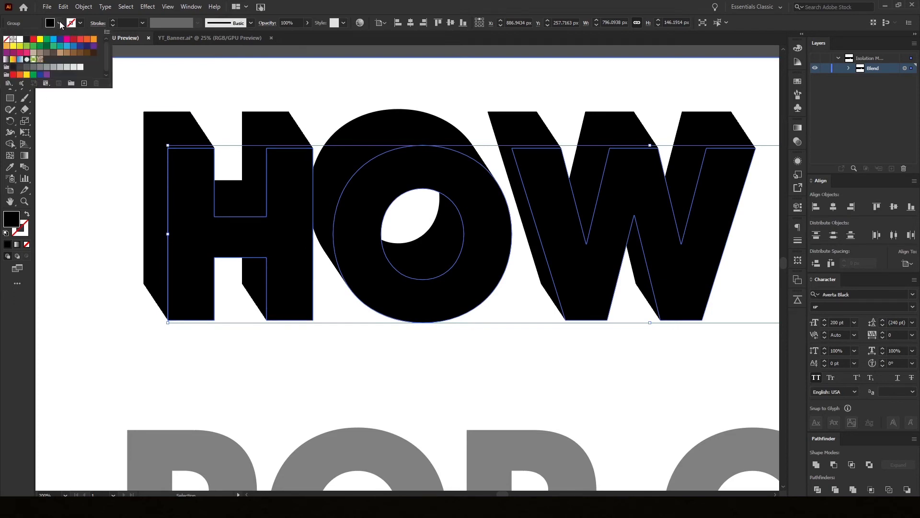
{"action": "left_click", "coordinate": [47, 39]}
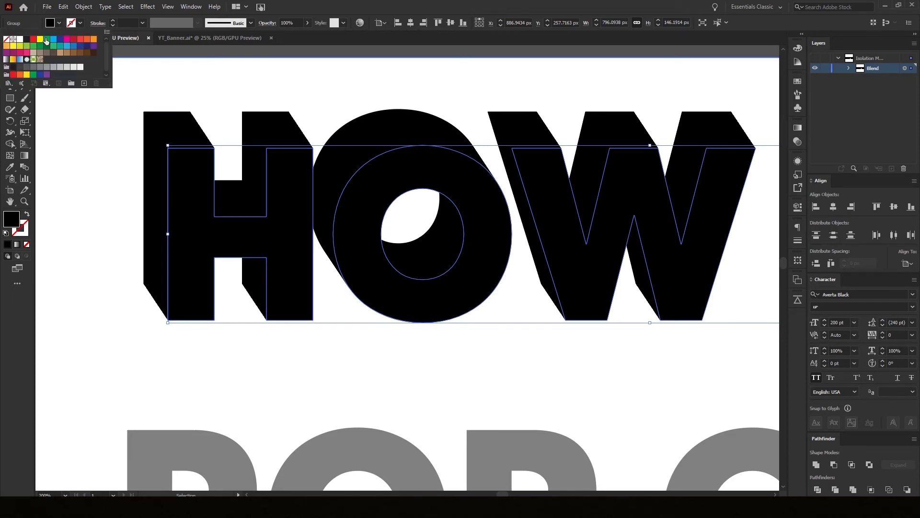
{"action": "left_click", "coordinate": [249, 361]}
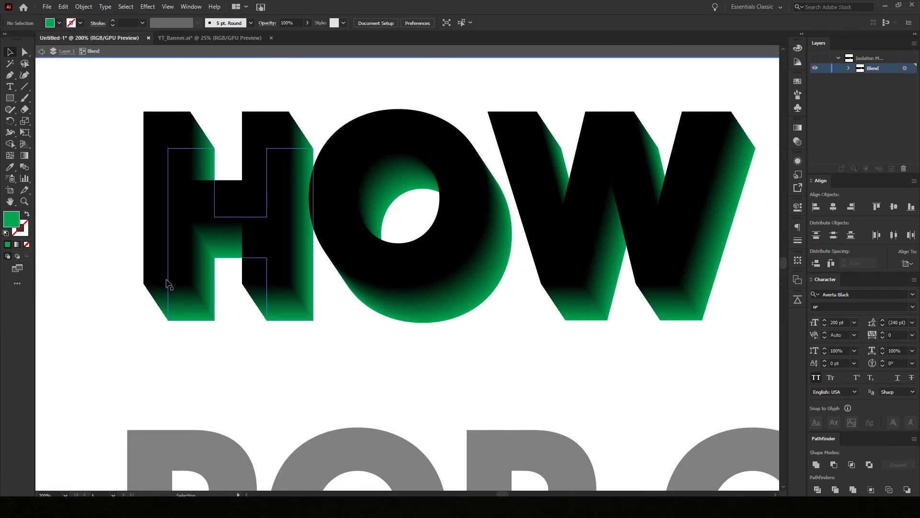
{"action": "double_click", "coordinate": [243, 356]}
{"action": "scroll", "coordinate": [488, 375], "scroll_direction": "down", "scroll_amount": 3}
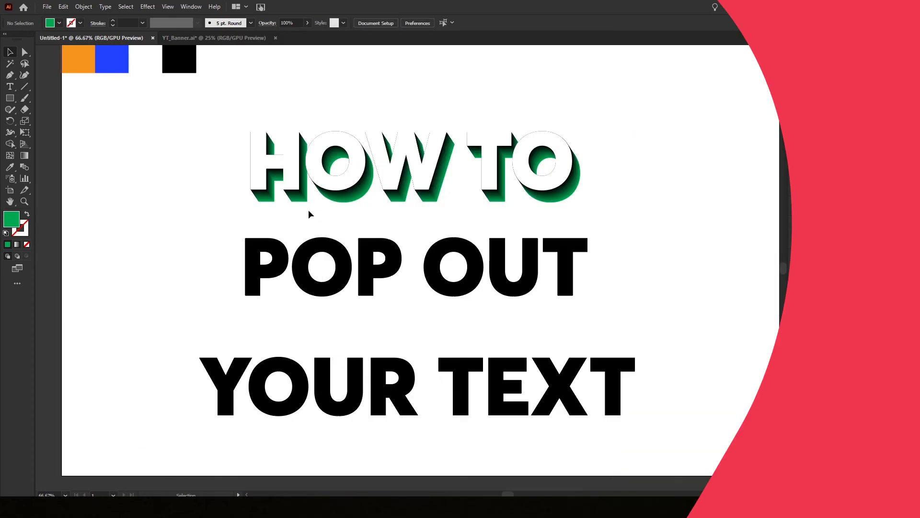
Build the "POP OUT" pop-out effect from an upward-offset copy, with an orange front and black depth toward the lower left
{"action": "key", "text": "shift+Up"}
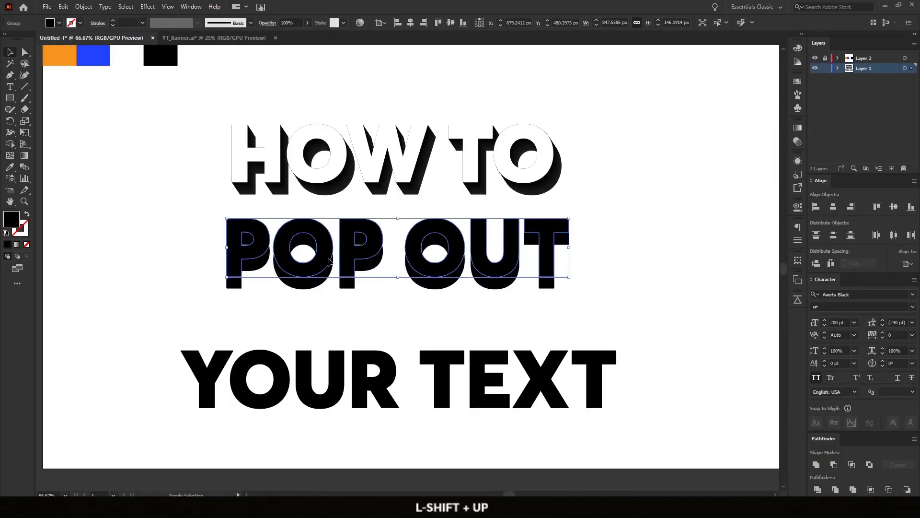
{"action": "key", "text": "shift+Down"}
Build the "YOUR TEXT" pop-out effect from an offset copy, with a white front and black depth toward the lower right
{"action": "key", "text": "shift+Up"}
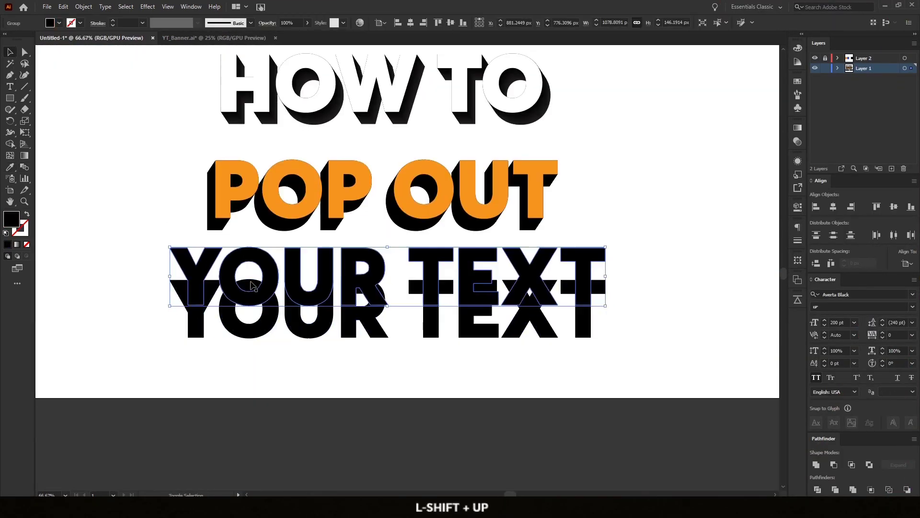
{"action": "key", "text": "shift+Right"}
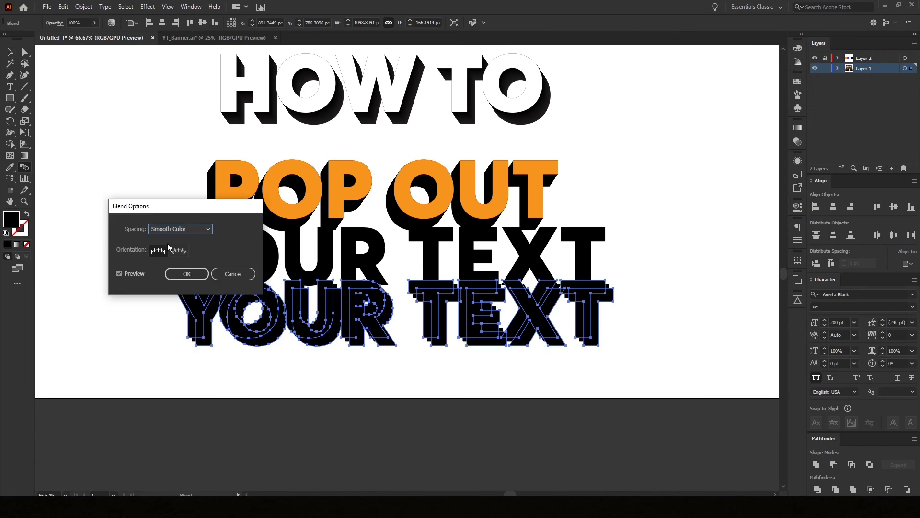
{"action": "key", "text": "shift+Down"}
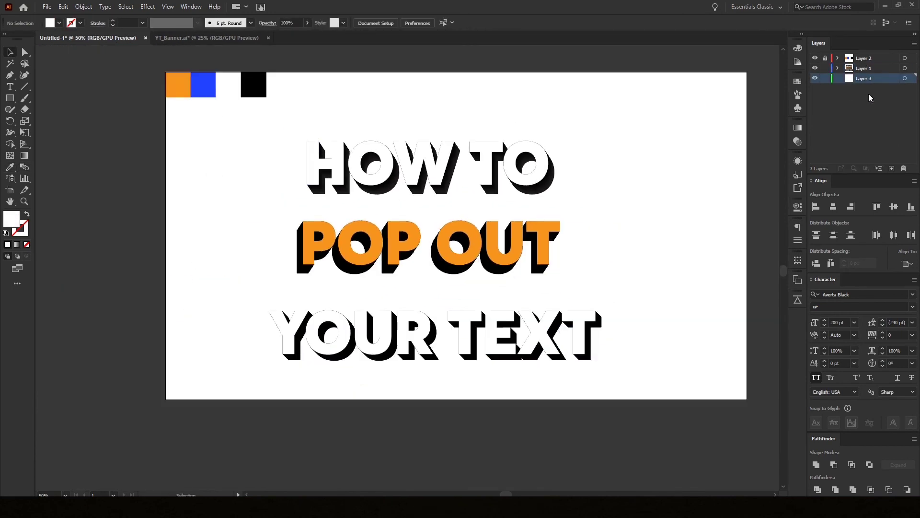
Lock the blue background layer and move "HOW TO" up to leave space above the enlarged "POP OUT"
{"action": "key", "text": "Tab"}
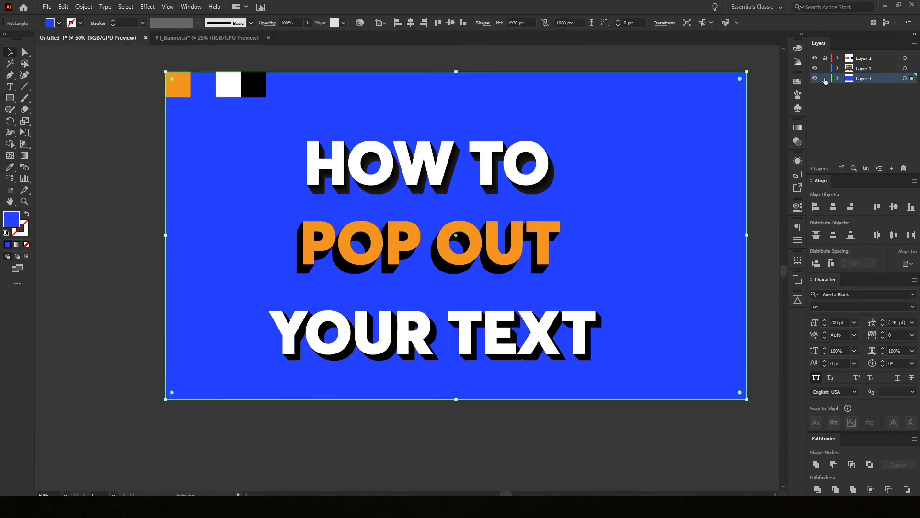
{"action": "left_click", "coordinate": [824, 78]}
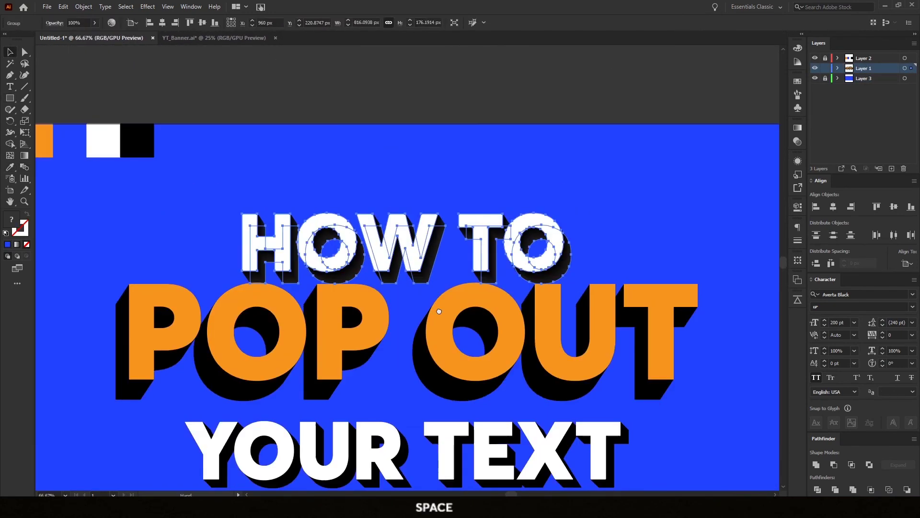
{"action": "key", "text": "shift+Up"}
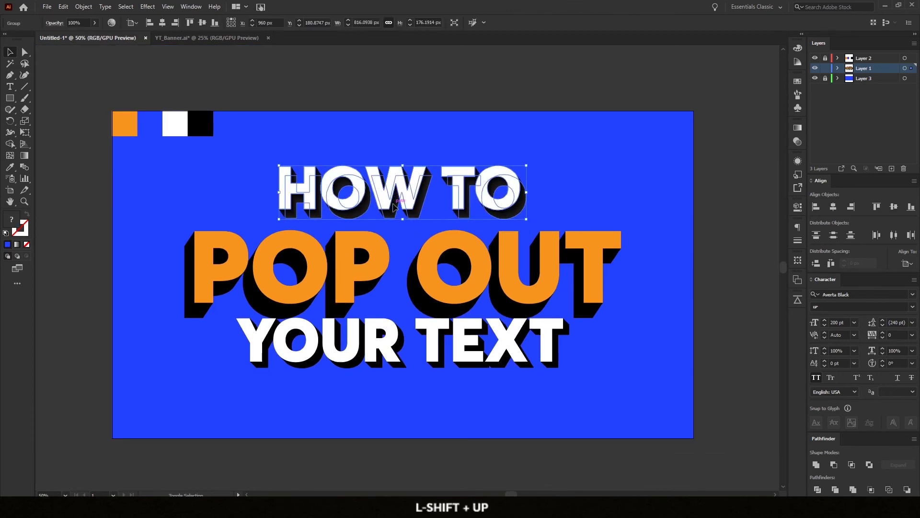
Try tilting "POP OUT" counterclockwise and moving "YOUR TEXT" down to make room for it
{"action": "left_click_drag", "start_coordinate": [626, 230], "coordinate": [620, 199]}
{"action": "key", "text": "shift+Down"}
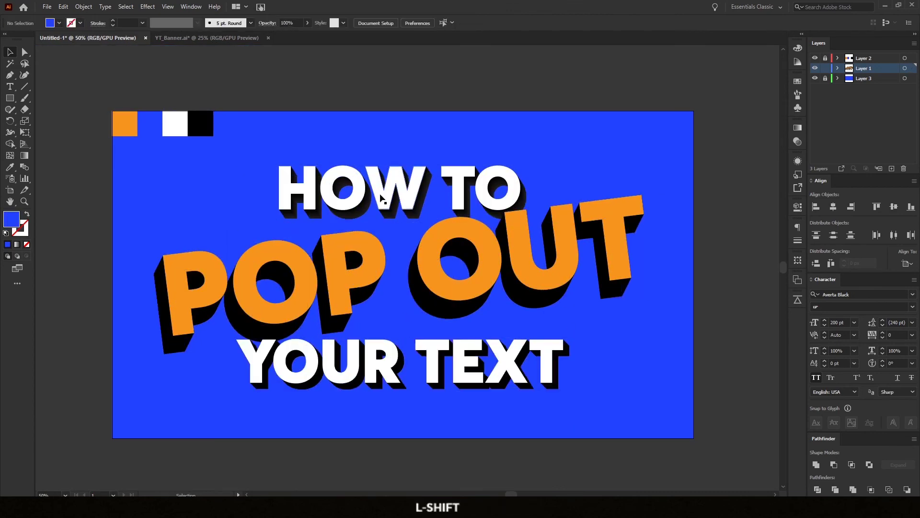
{"action": "key", "text": "ctrl+z"}
Hide the colour swatch layer, Layer 2, and close the YT_Banner.ai document
{"action": "key", "text": "space"}
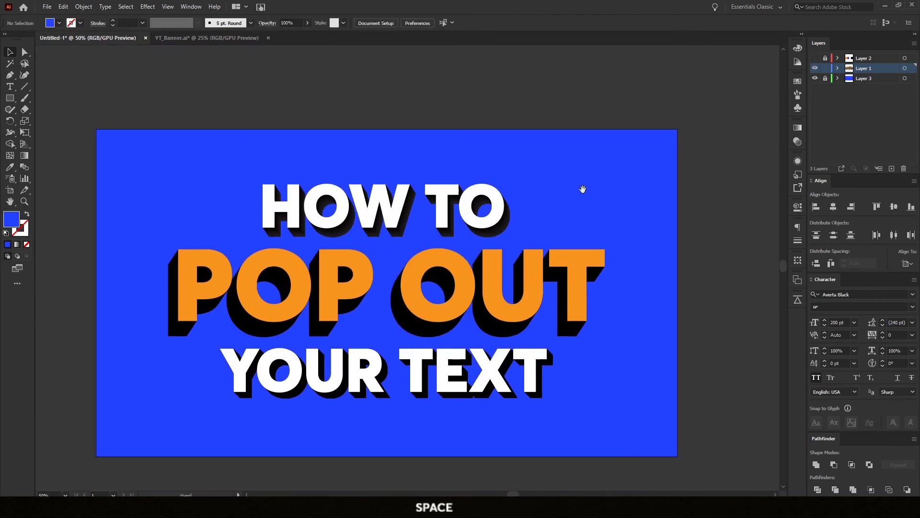
{"action": "key", "text": "ctrl+w"}
{"action": "left_click", "coordinate": [470, 264]}
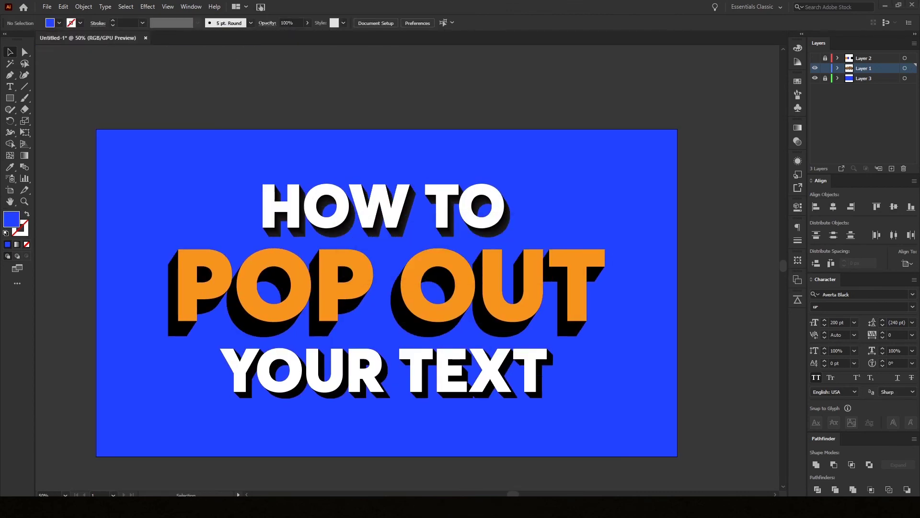